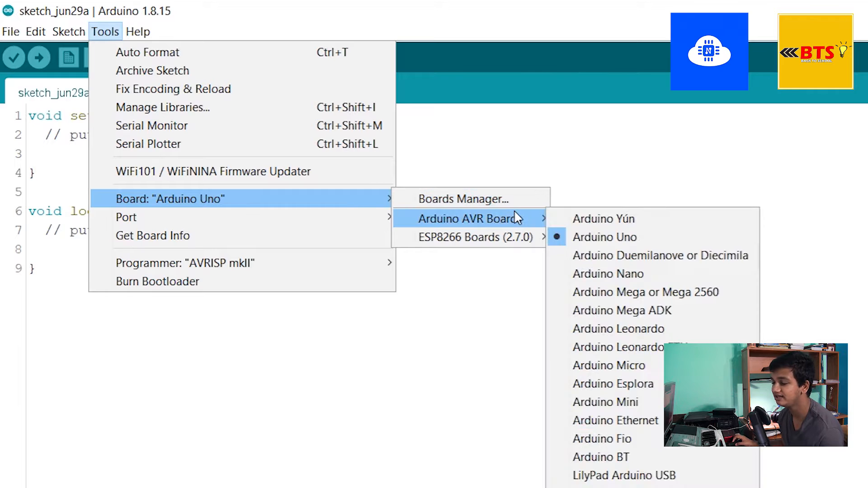
Review the boards offered in the Arduino AVR and ESP8266 board lists without changing the selected board.
mouse_move(503, 242)
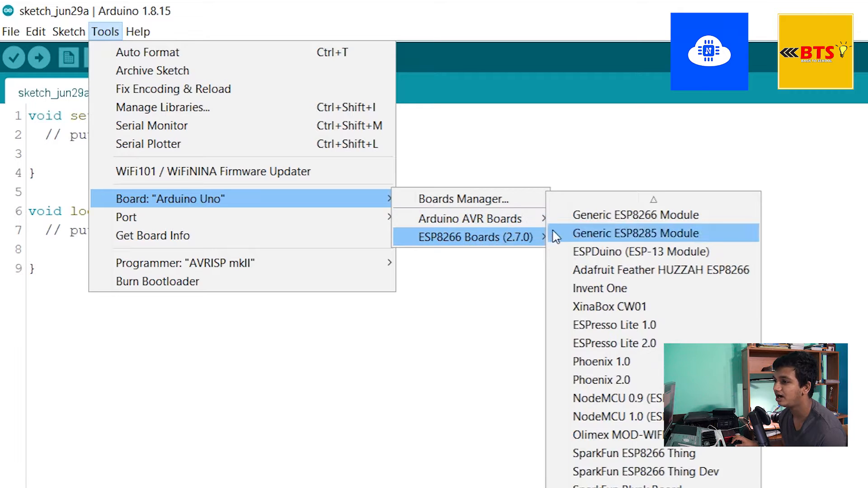
mouse_move(541, 220)
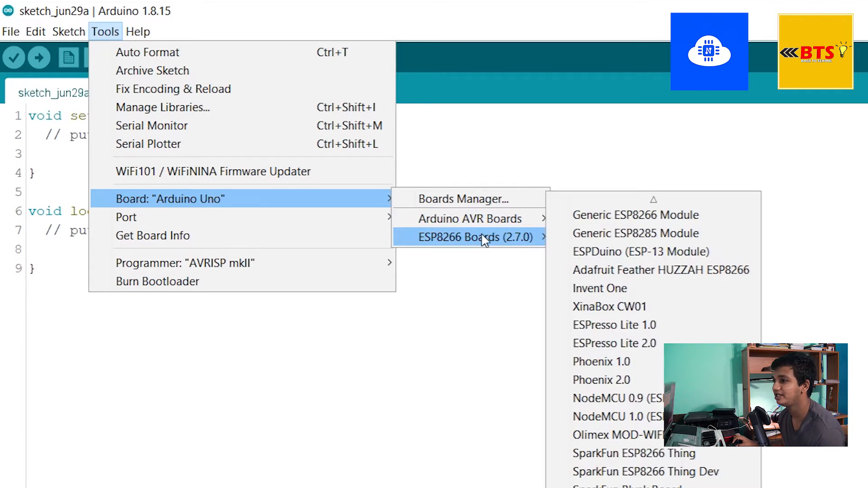
mouse_move(486, 226)
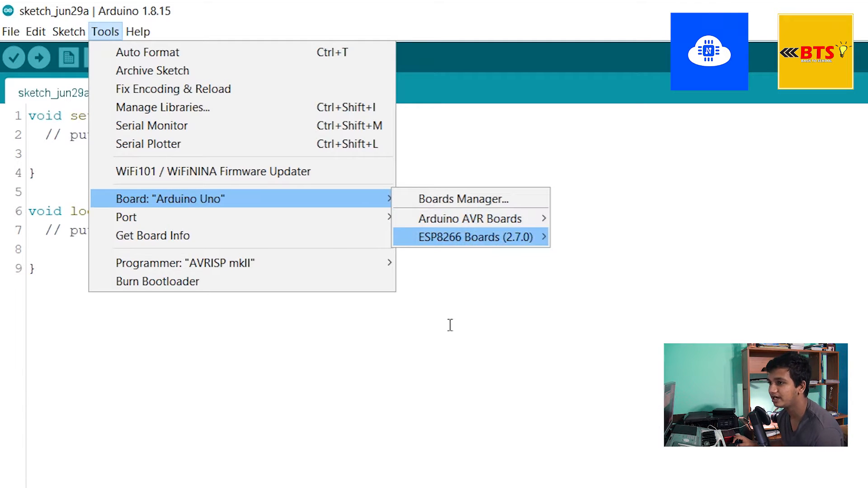
click(422, 385)
Open the preferences and select the whole URL entered for additional boards manager sources.
click(11, 35)
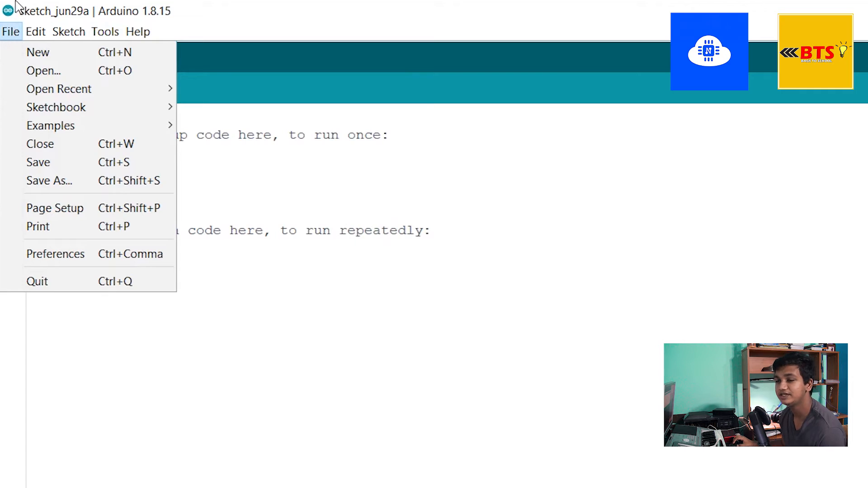
click(68, 256)
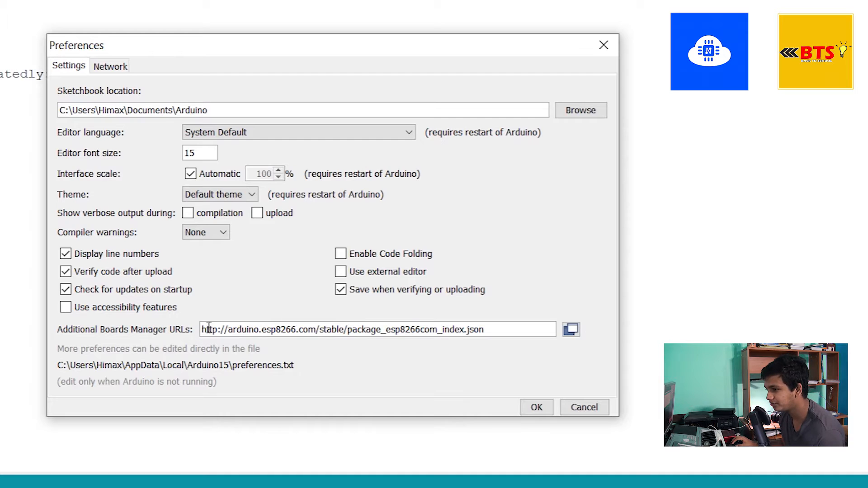
drag(501, 330, 194, 335)
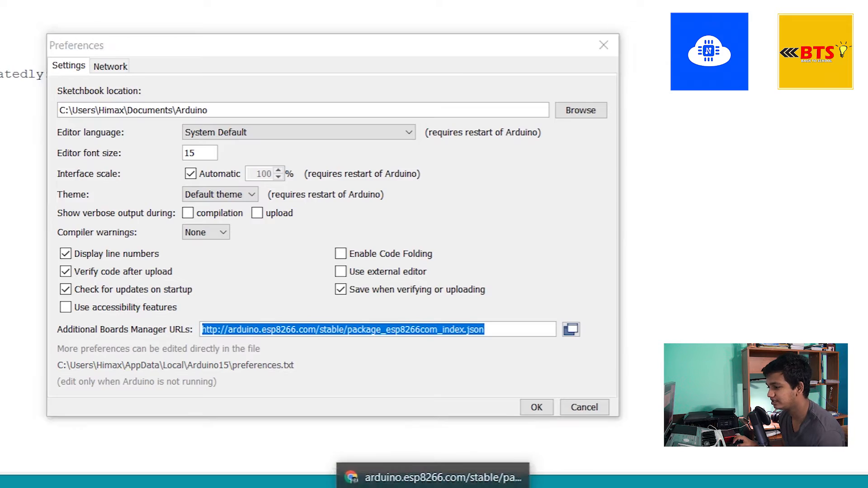
Switch to Chrome and examine the board names listed in the package_esp8266com_index.json file.
click(497, 477)
scroll(178, 197, down, 20)
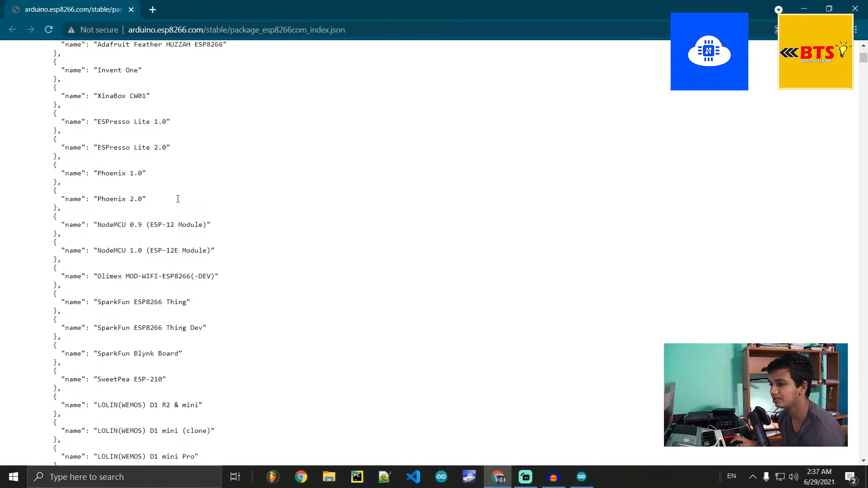
scroll(178, 199, down, 5)
scroll(178, 197, up, 16)
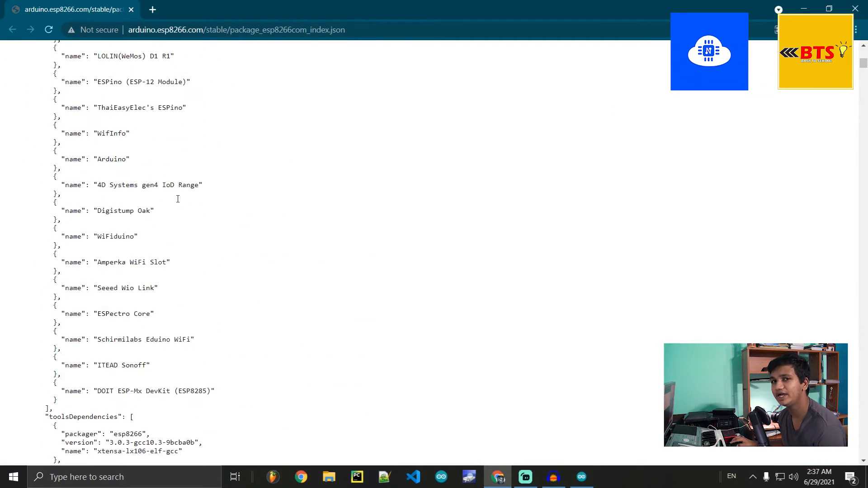
scroll(180, 202, up, 9)
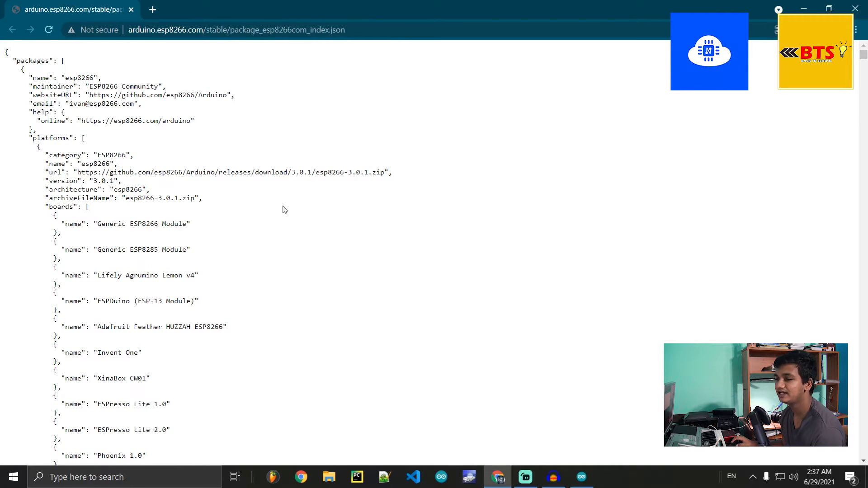
scroll(284, 209, down, 16)
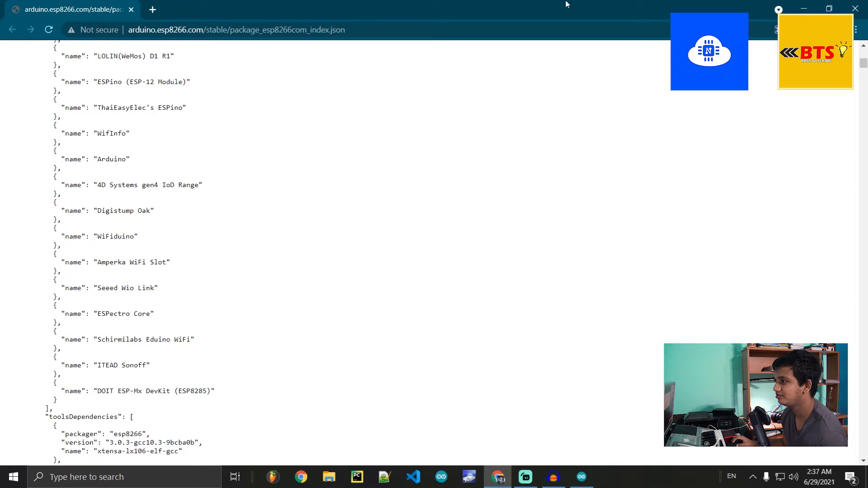
click(803, 8)
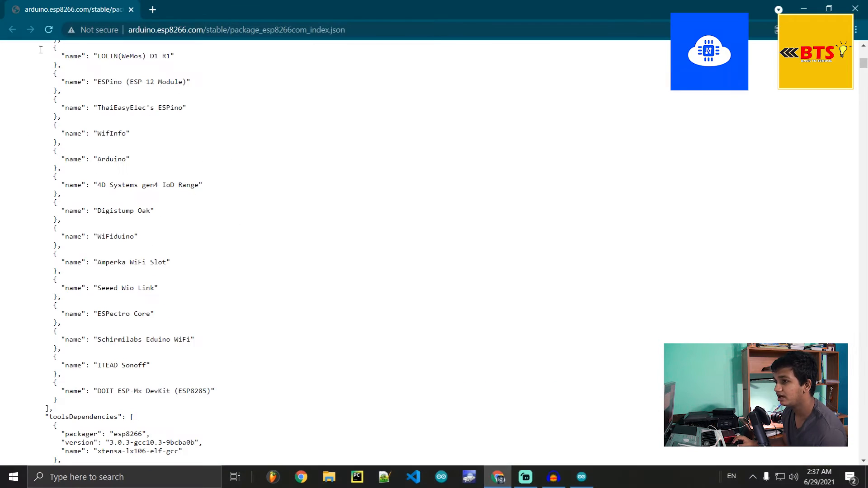
scroll(178, 212, up, 16)
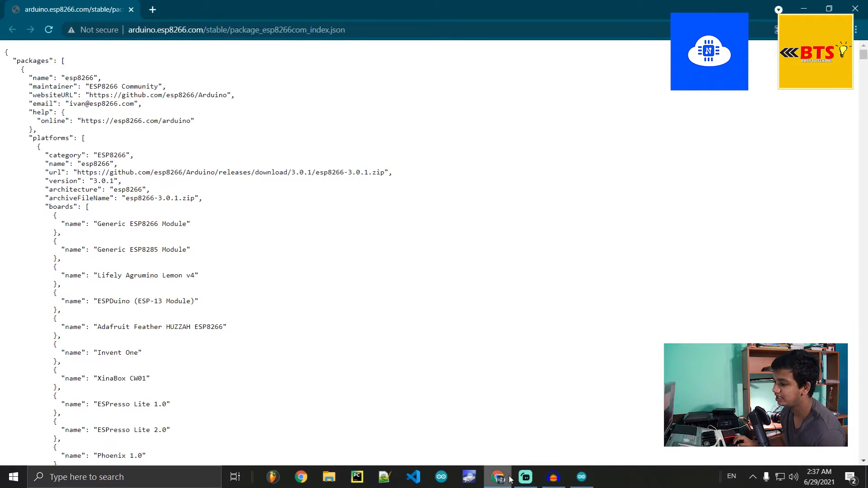
Switch back to the Arduino IDE and accept the preferences with the ESP8266 package URL.
click(581, 477)
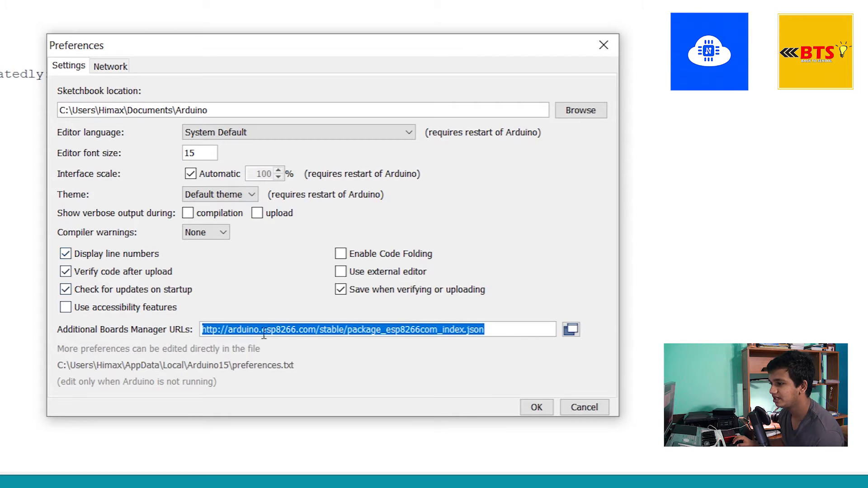
click(538, 408)
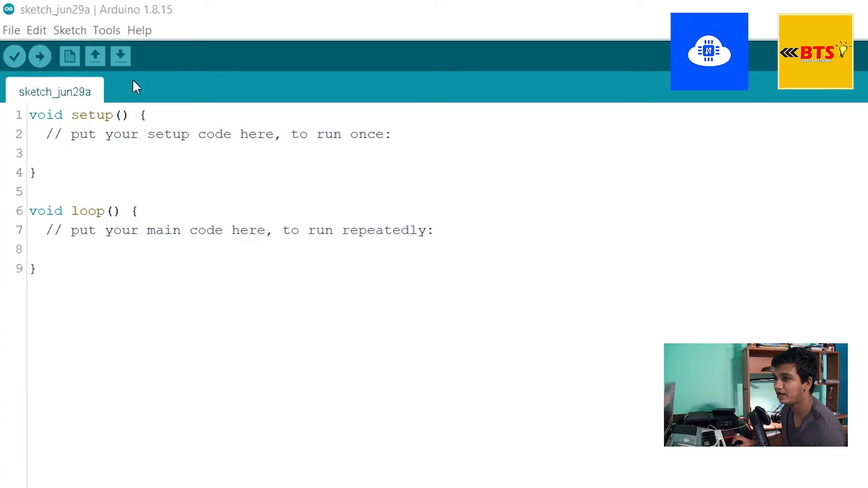
Search the Boards Manager for "node mcu" to check the ESP8266 package, and close the manager.
click(70, 30)
mouse_move(107, 30)
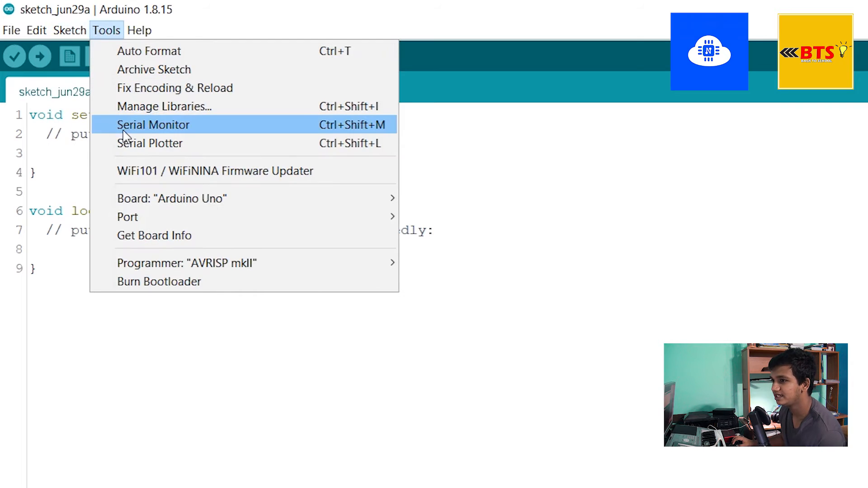
mouse_move(217, 202)
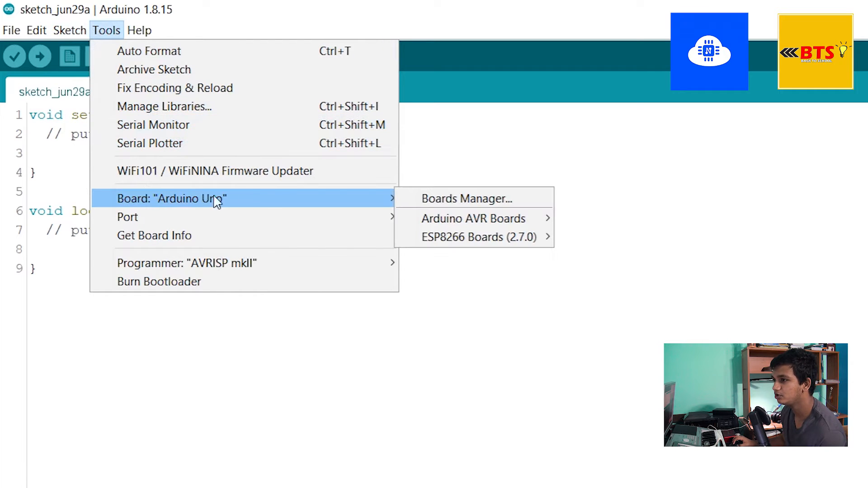
click(435, 201)
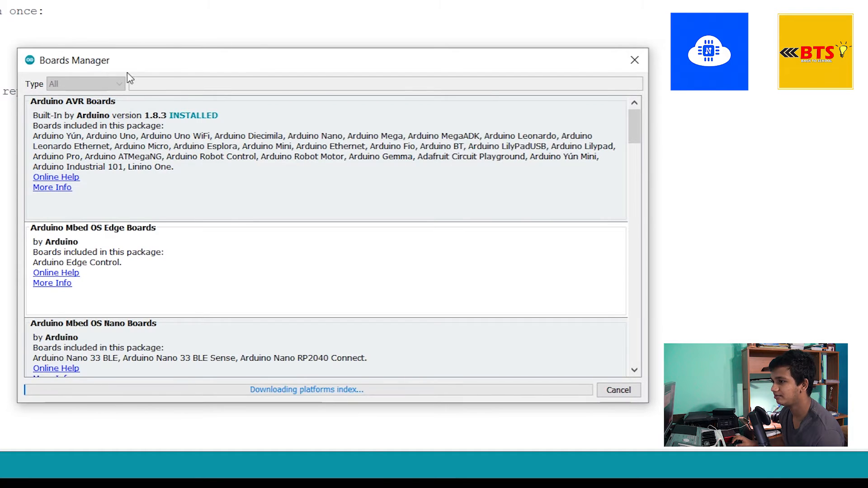
text(node mcu)
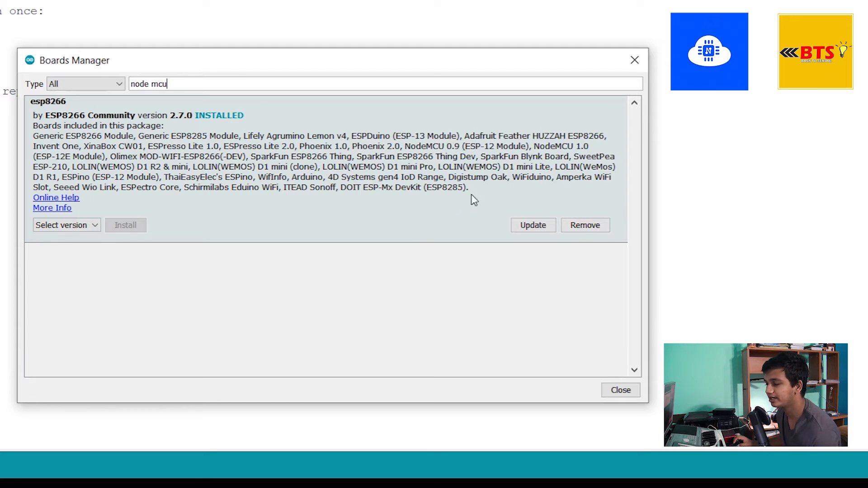
click(635, 60)
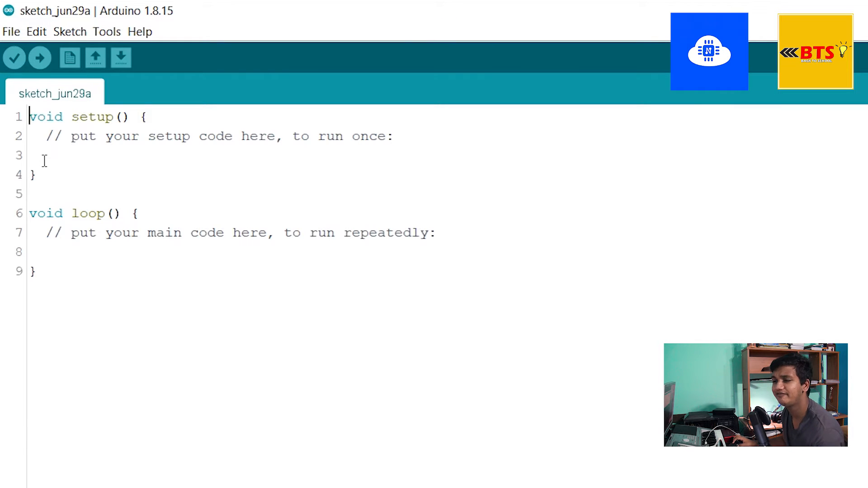
Open the built-in Blink example from the Basics category and maximize its window.
click(12, 32)
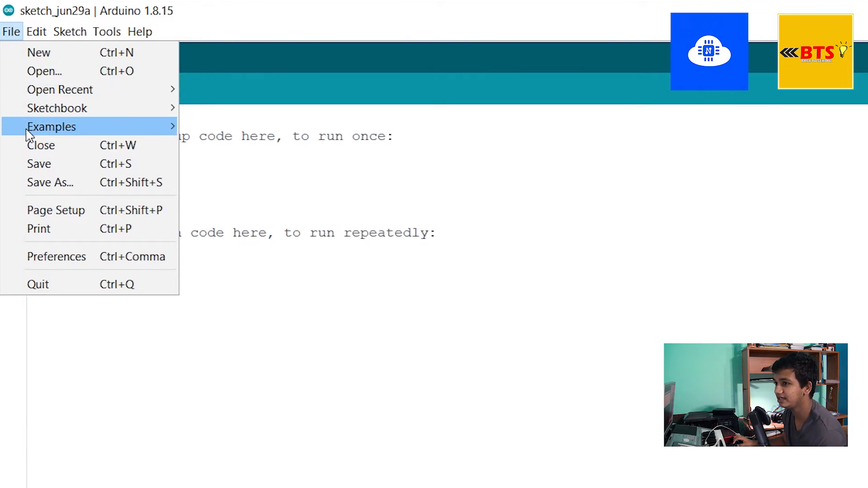
mouse_move(143, 128)
mouse_move(297, 153)
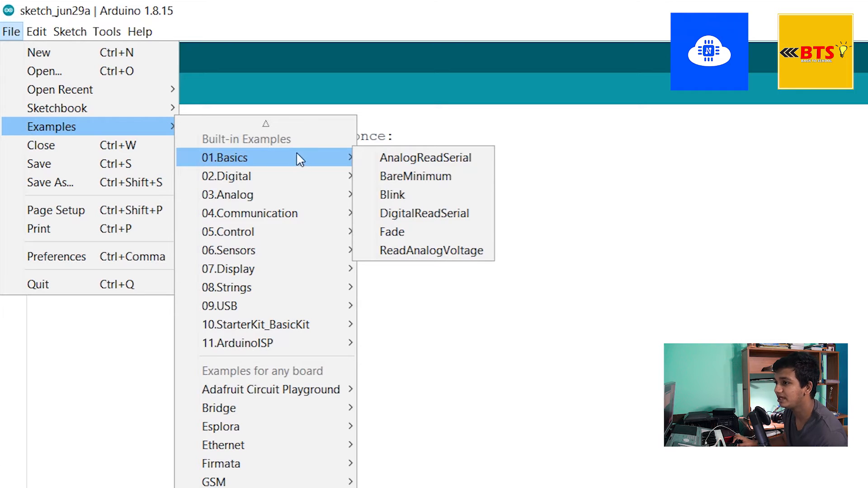
click(397, 194)
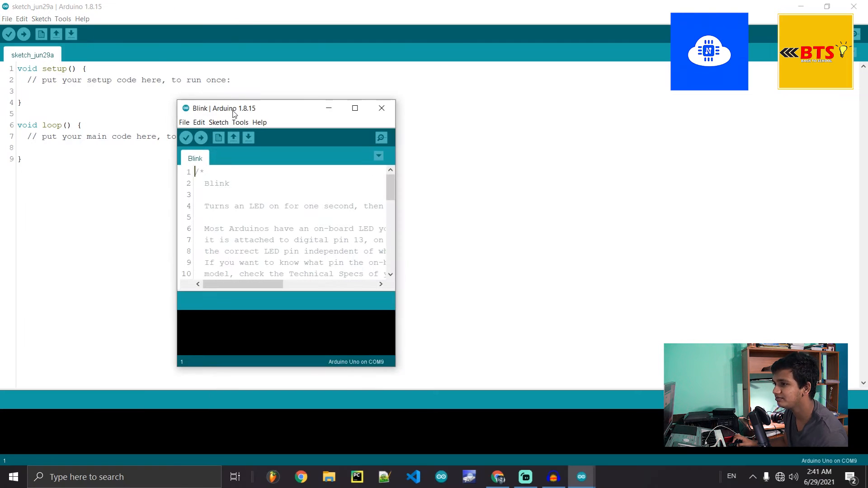
click(354, 108)
scroll(299, 289, down, 3)
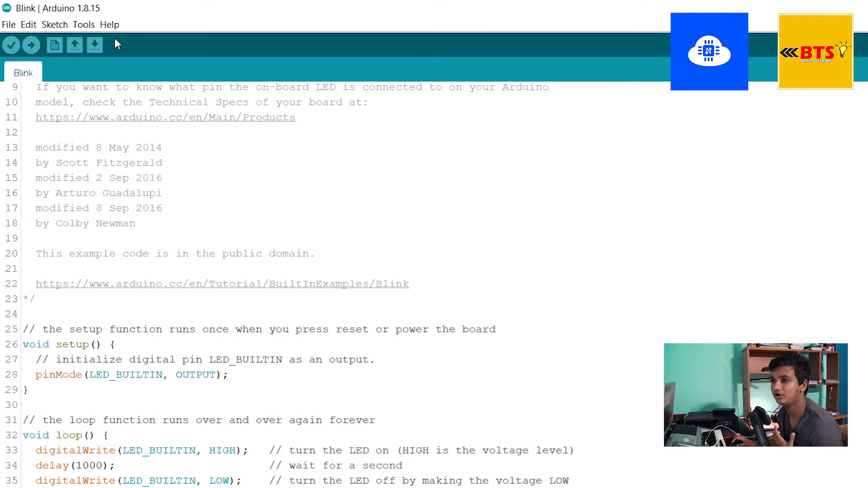
Set the target board to NodeMCU 1.0 (ESP-12E Module) from the ESP8266 boards.
click(83, 25)
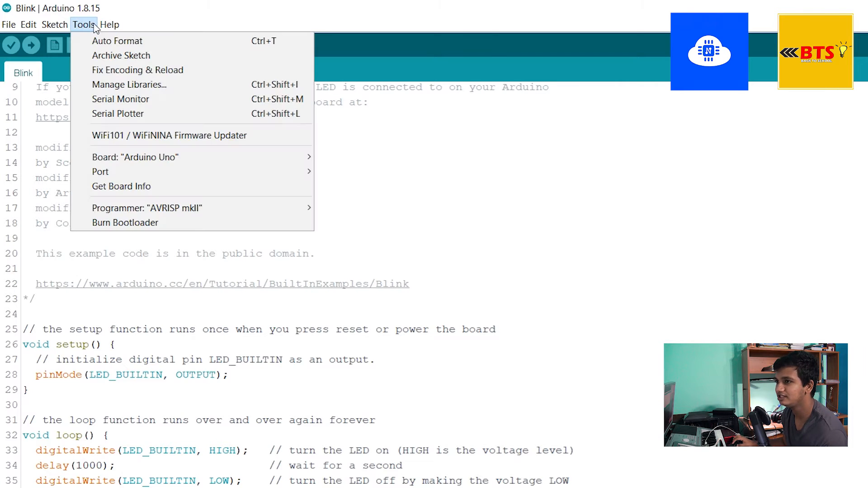
mouse_move(271, 157)
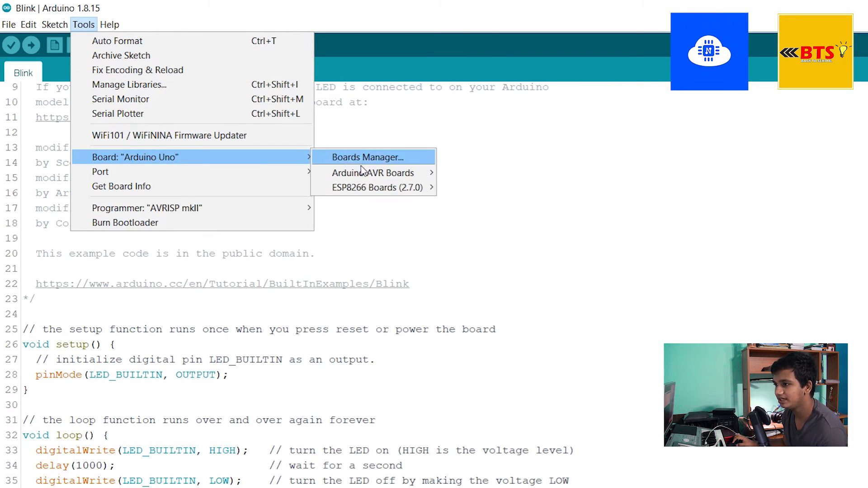
mouse_move(367, 189)
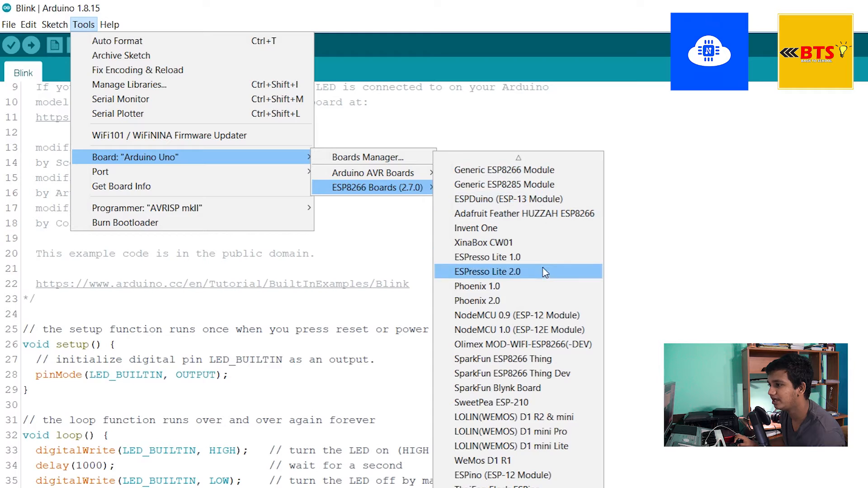
click(543, 335)
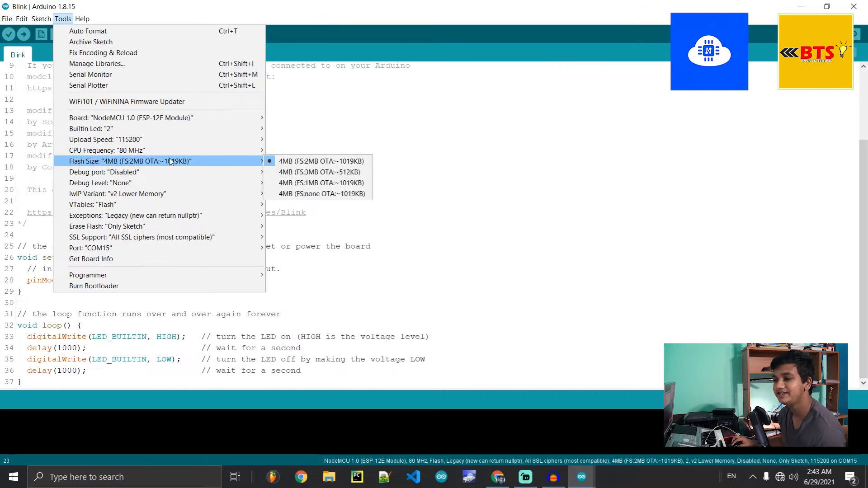
Review the NodeMCU board settings and check which serial port is selected.
mouse_move(199, 163)
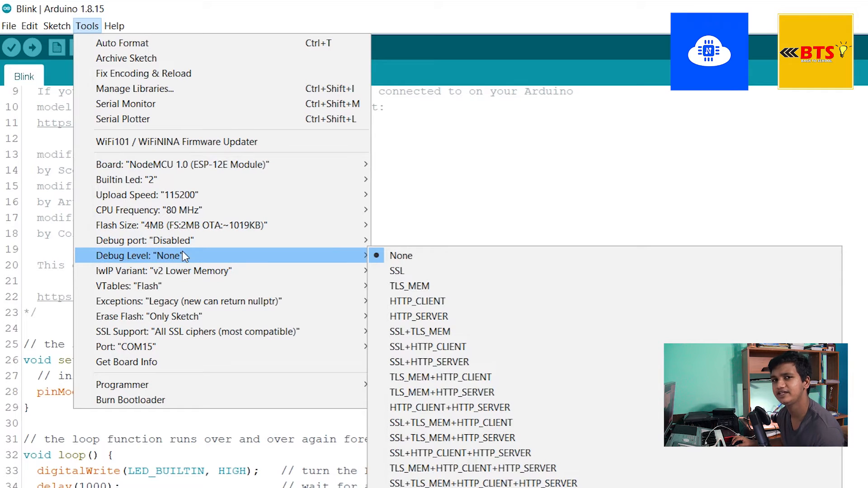
mouse_move(201, 347)
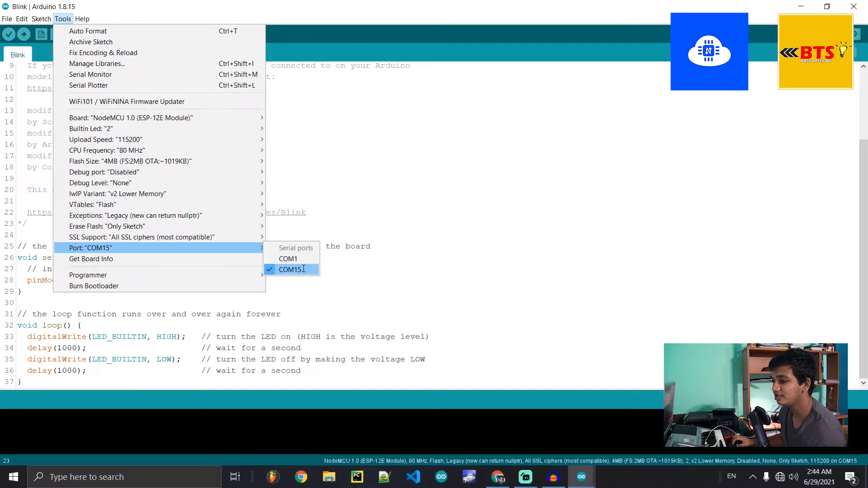
click(423, 377)
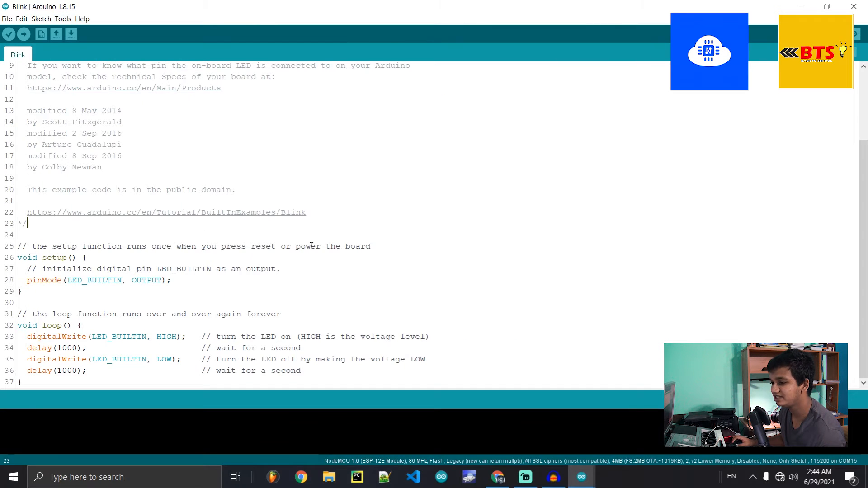
Open the Windows Device Manager, check the COM port of the USB-SERIAL CH340 device, and close it.
click(160, 479)
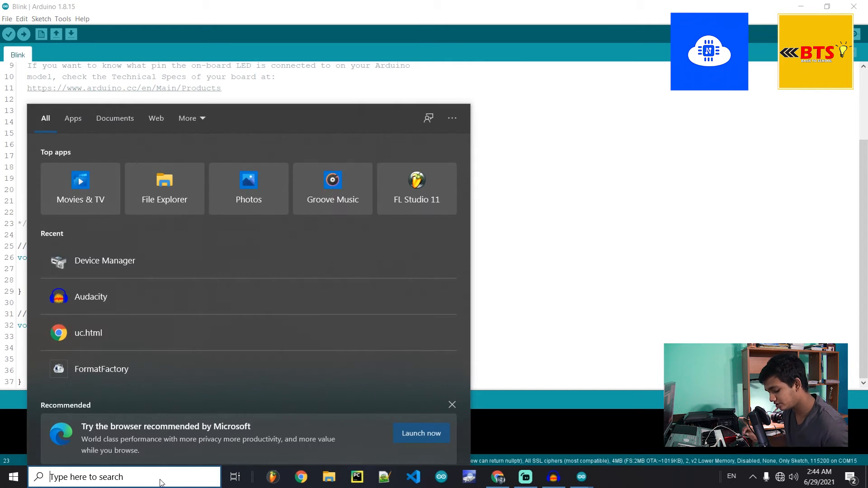
text(dev)
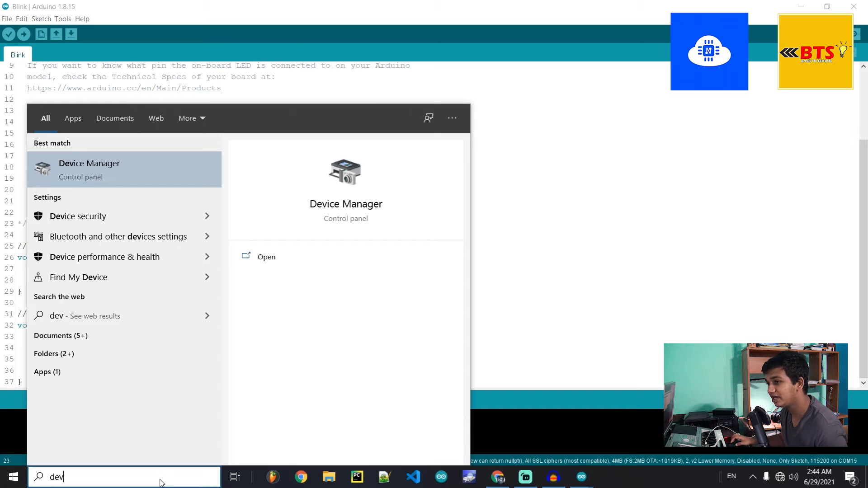
click(91, 175)
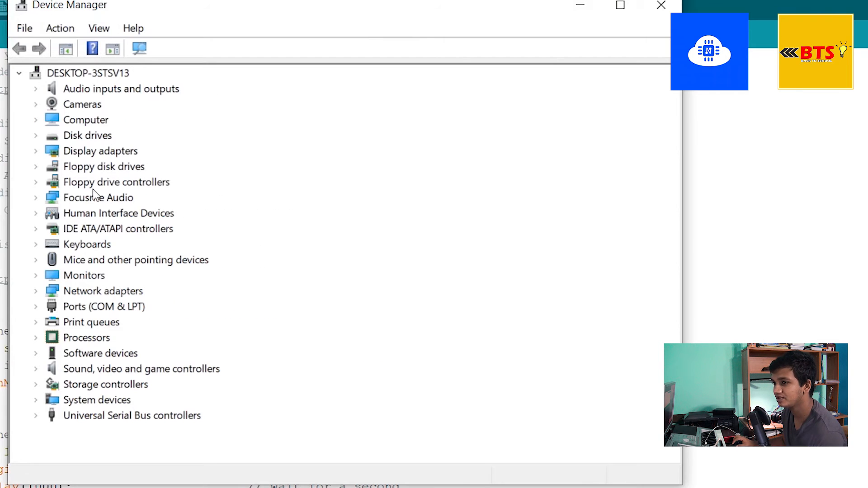
click(36, 310)
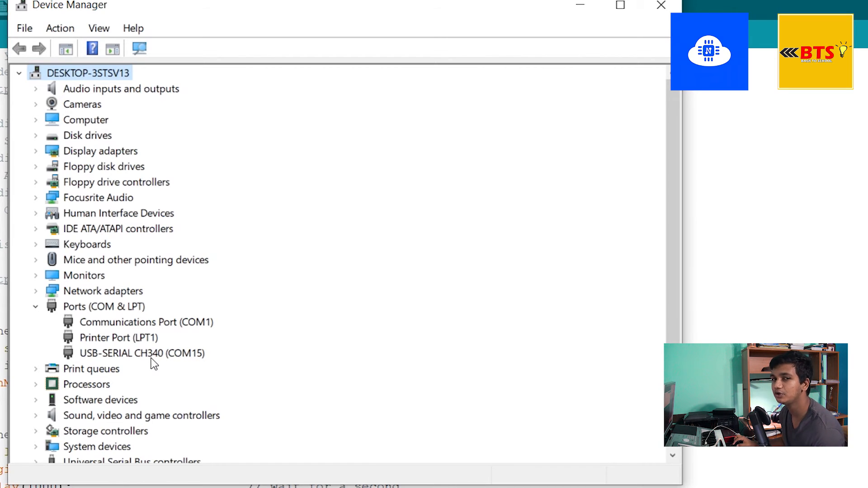
click(663, 10)
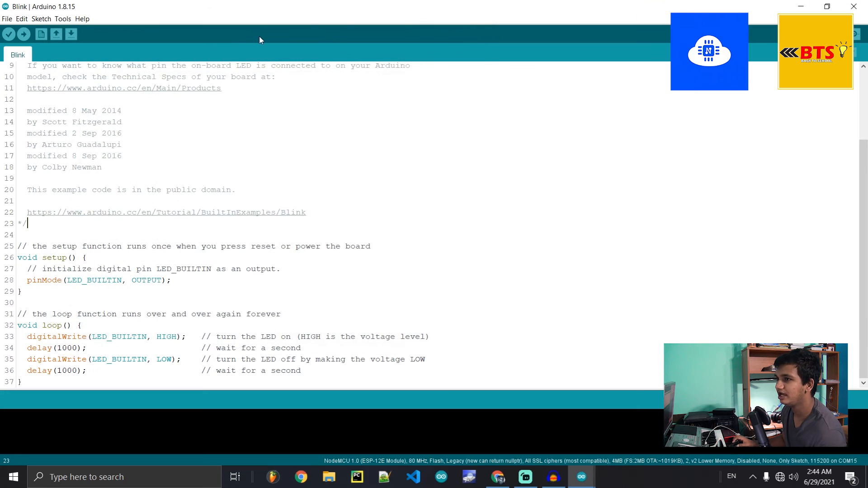
Recheck the board and port settings, and upload the Blink sketch to the NodeMCU board.
click(83, 24)
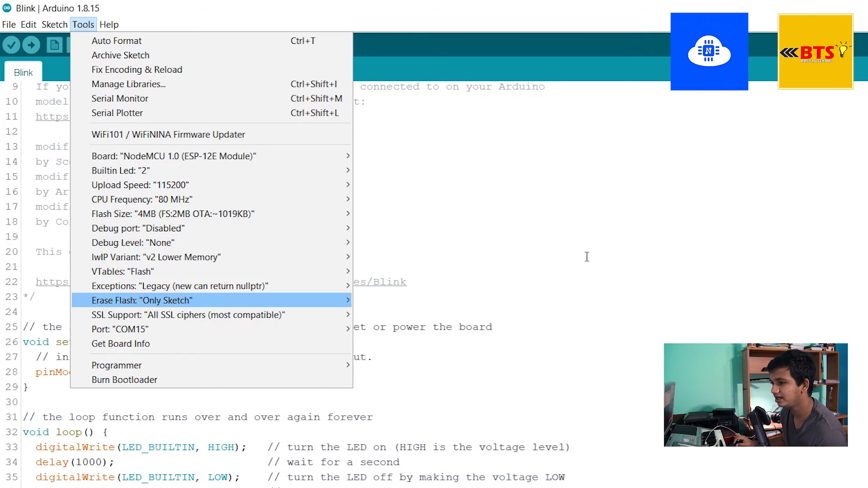
click(581, 253)
click(27, 20)
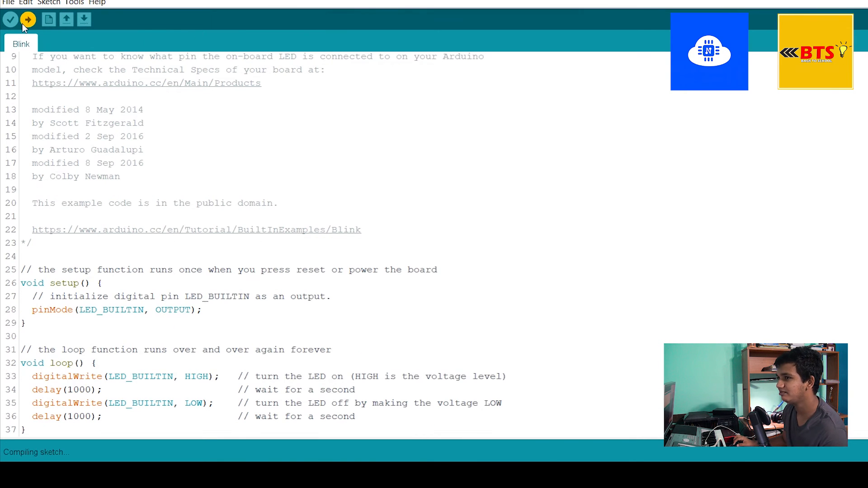